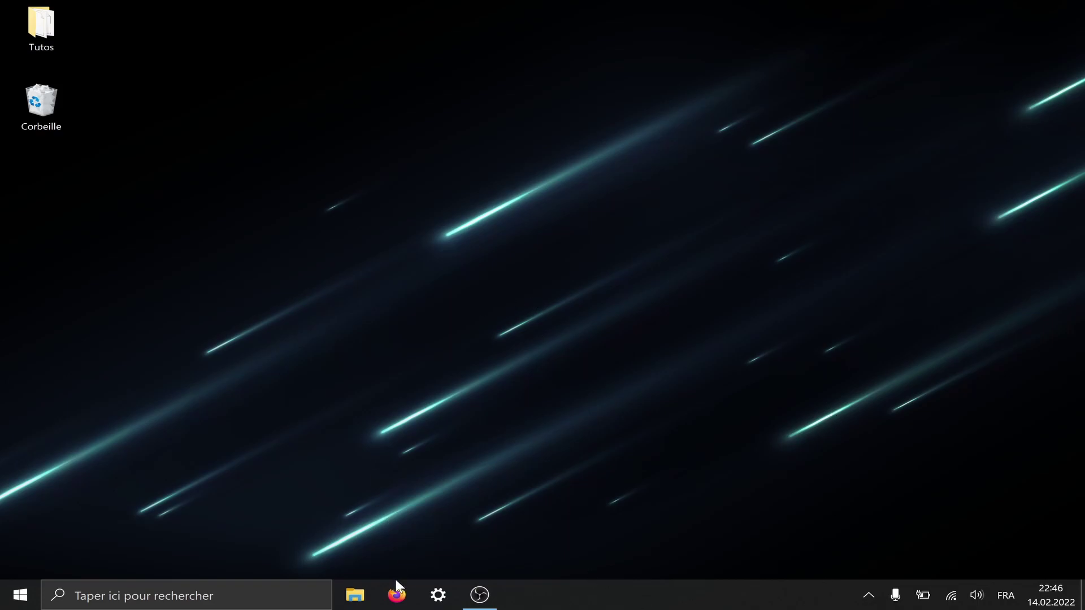
- Open Firefox, search the web for "R project" and go to the R Project for Statistical Computing website
click(395, 596)
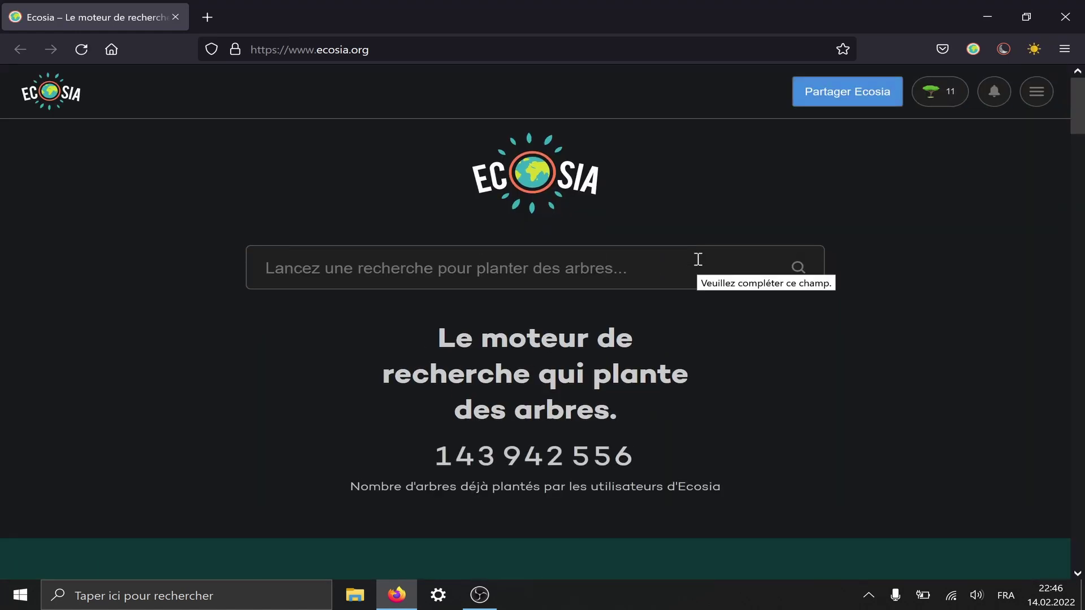
text(R)
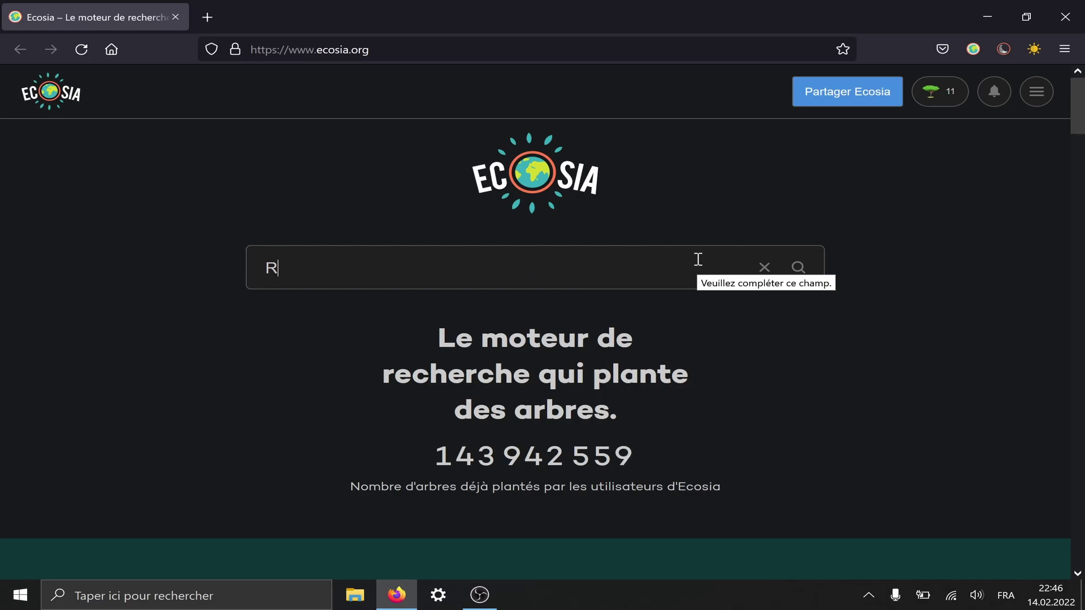
key(Return)
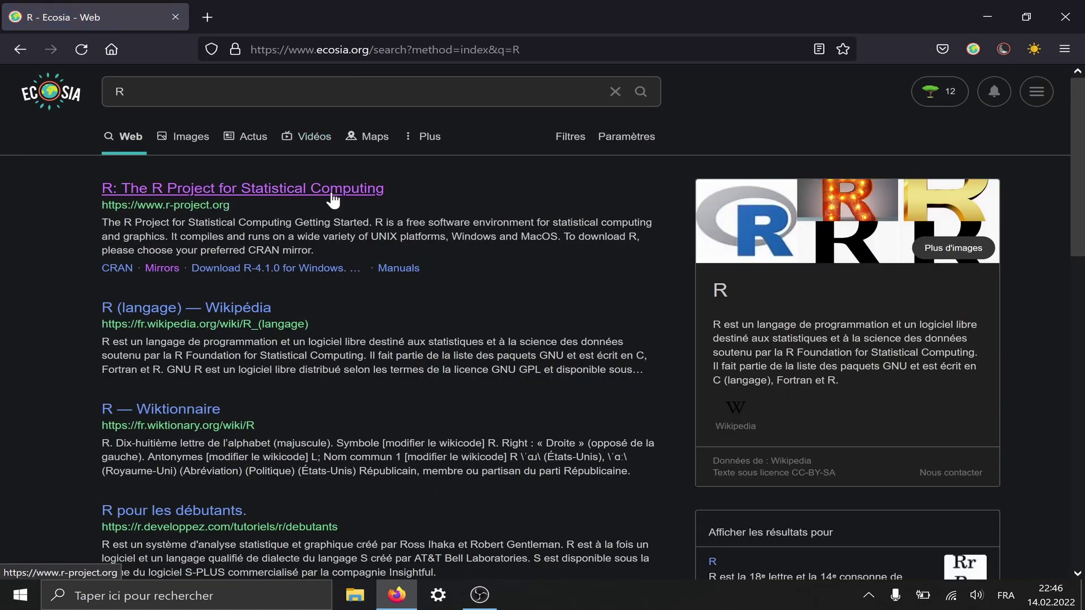
click(204, 89)
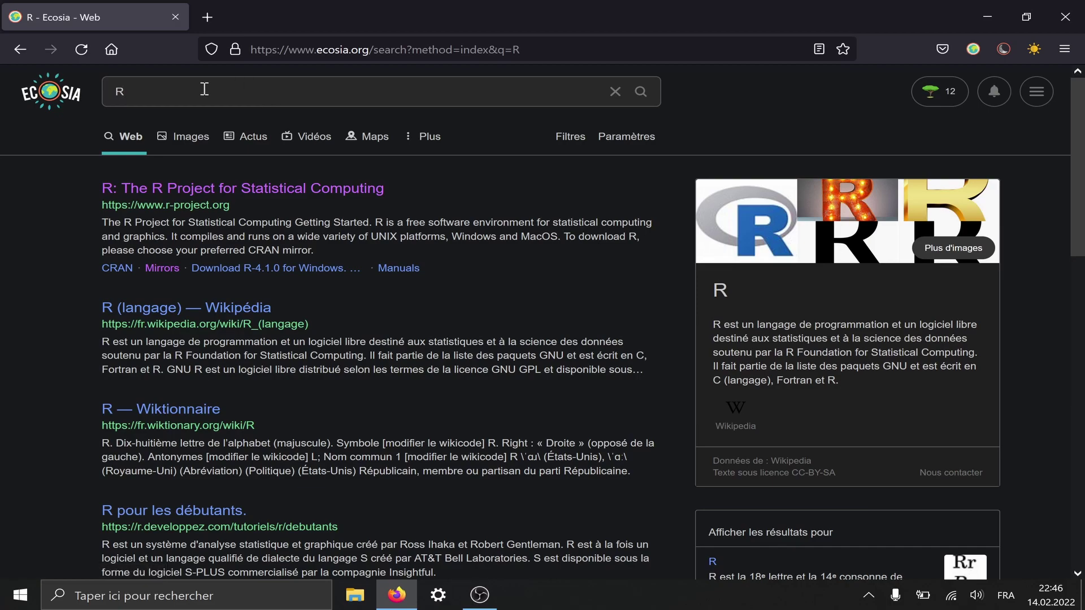
text(project)
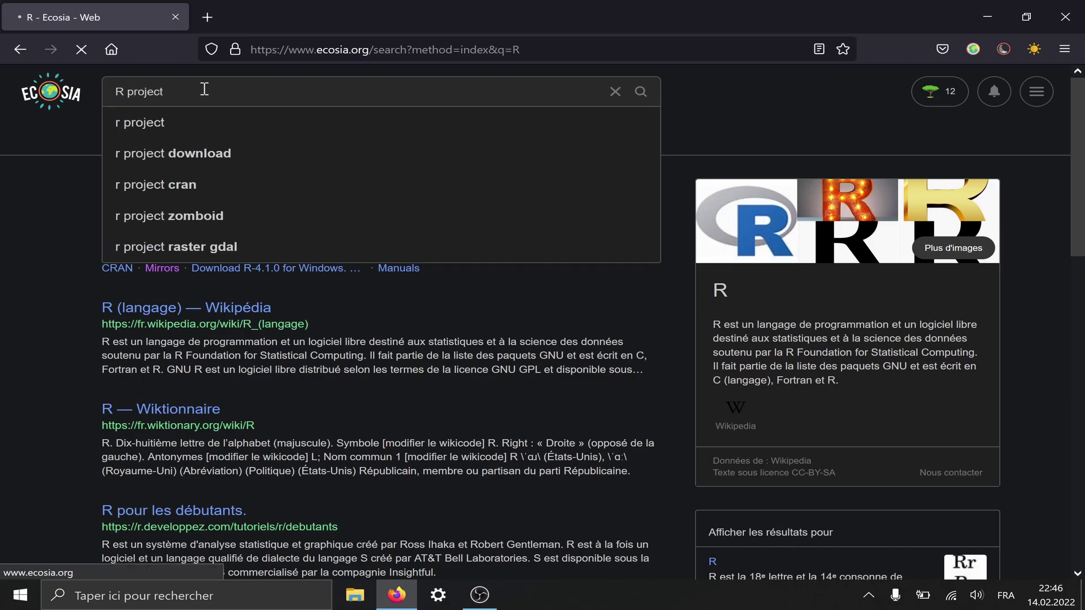
key(Return)
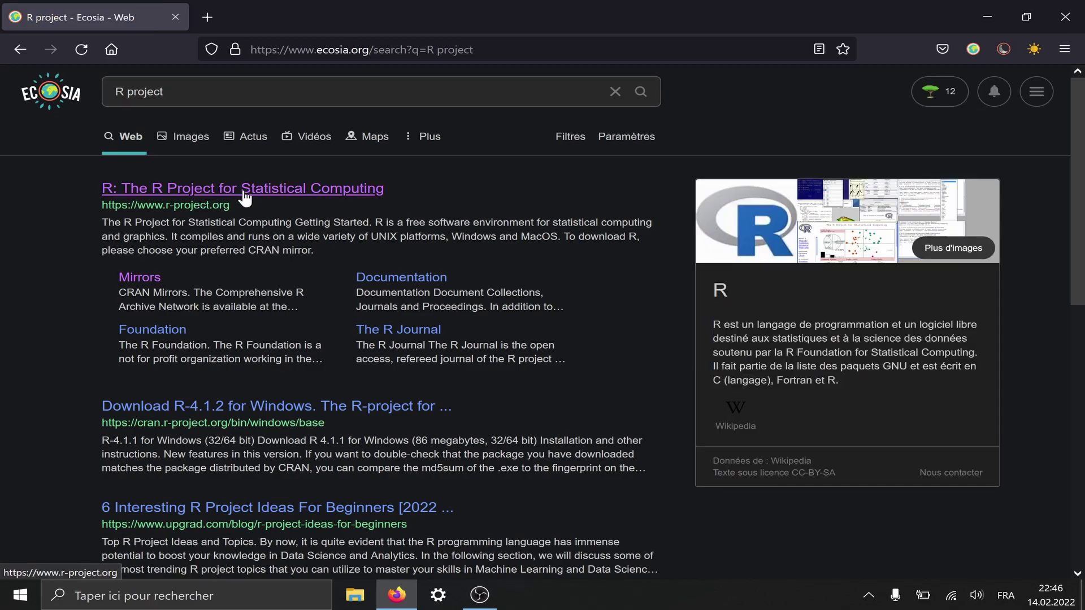
click(244, 192)
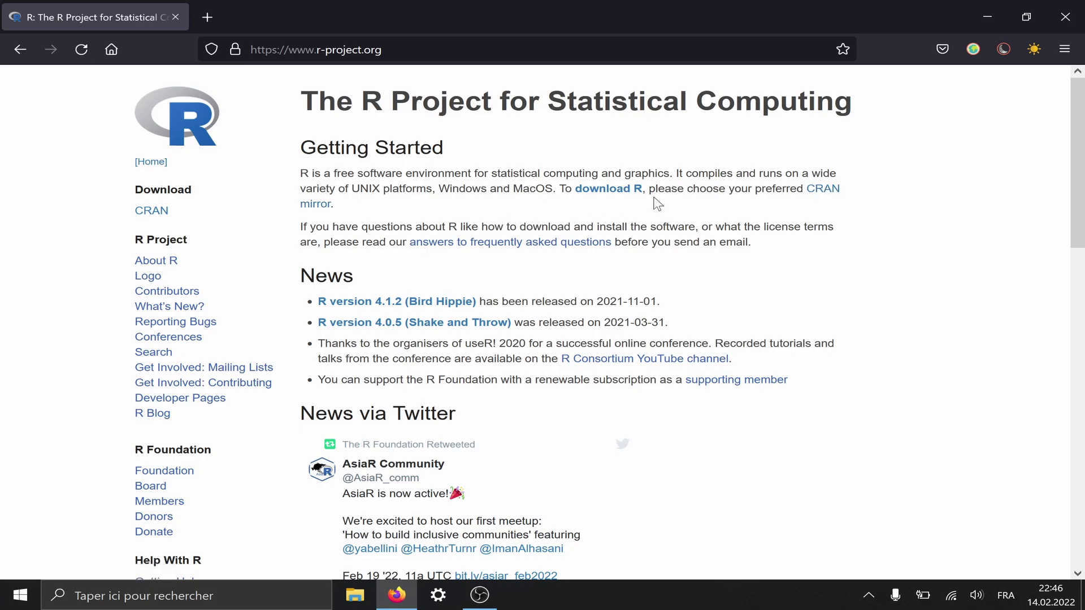
click(624, 199)
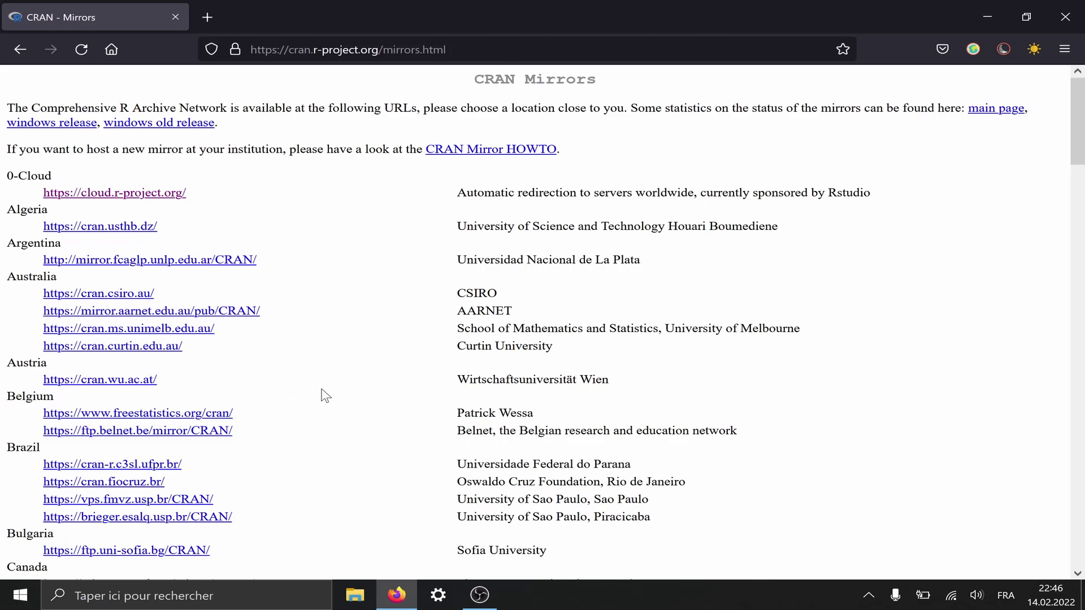
scroll(281, 395, down, 15)
scroll(205, 402, down, 16)
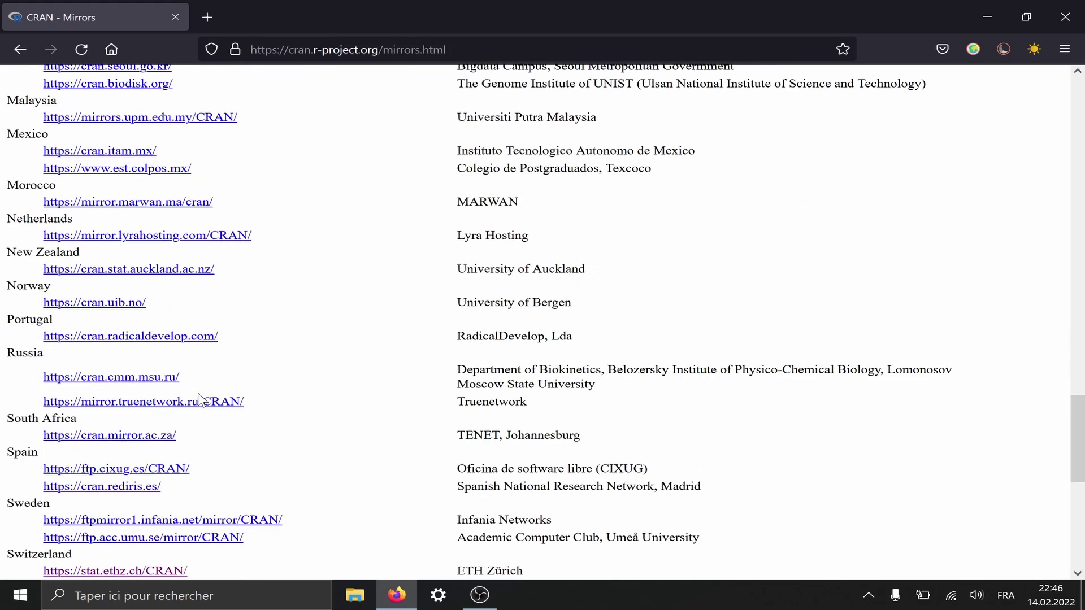
scroll(214, 393, up, 4)
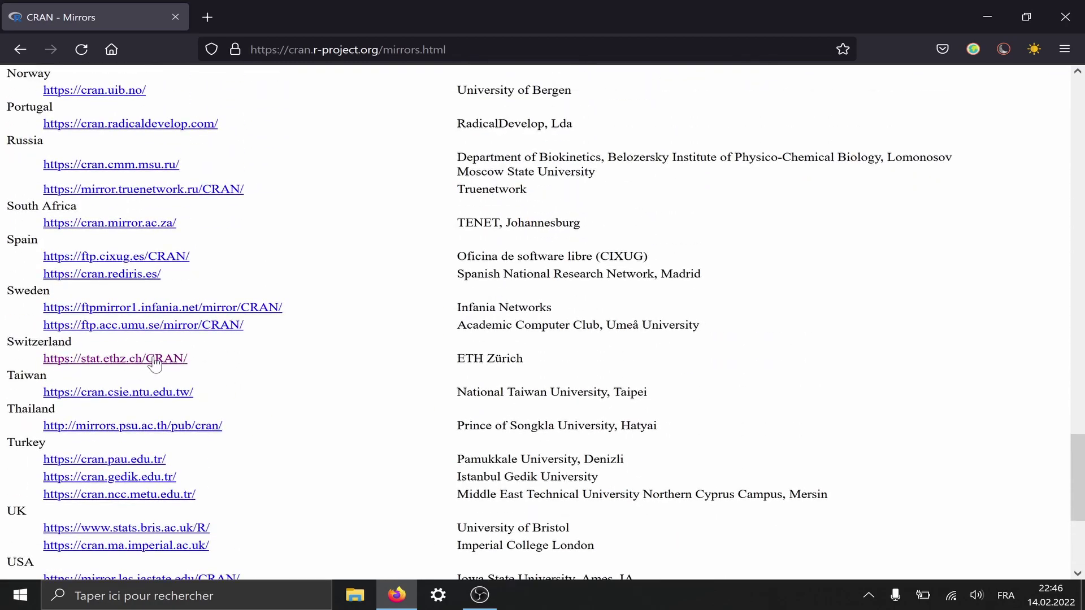
scroll(294, 399, up, 20)
scroll(294, 398, up, 5)
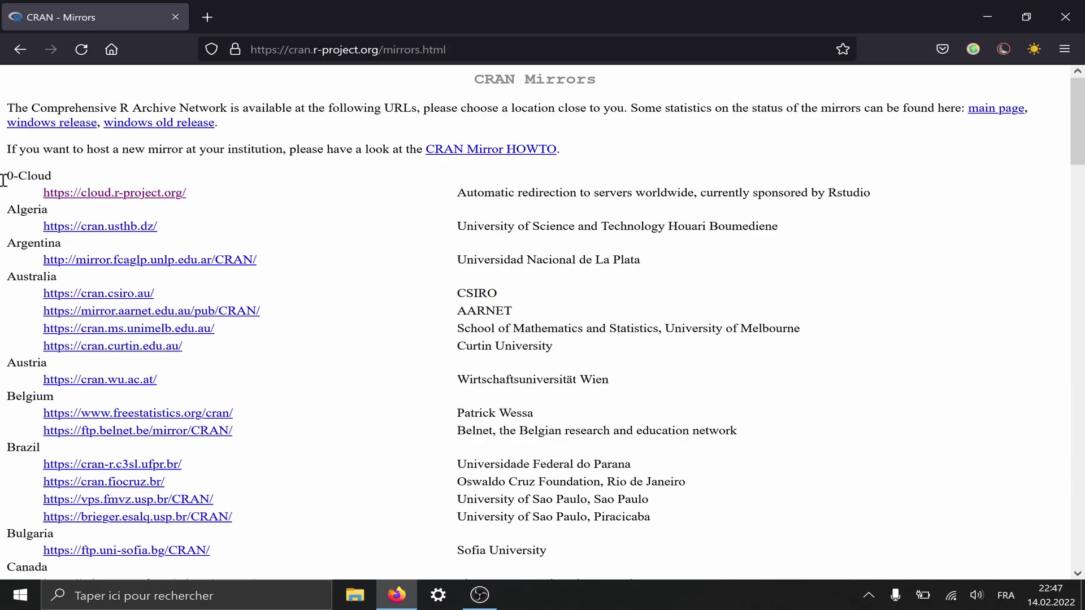
click(158, 194)
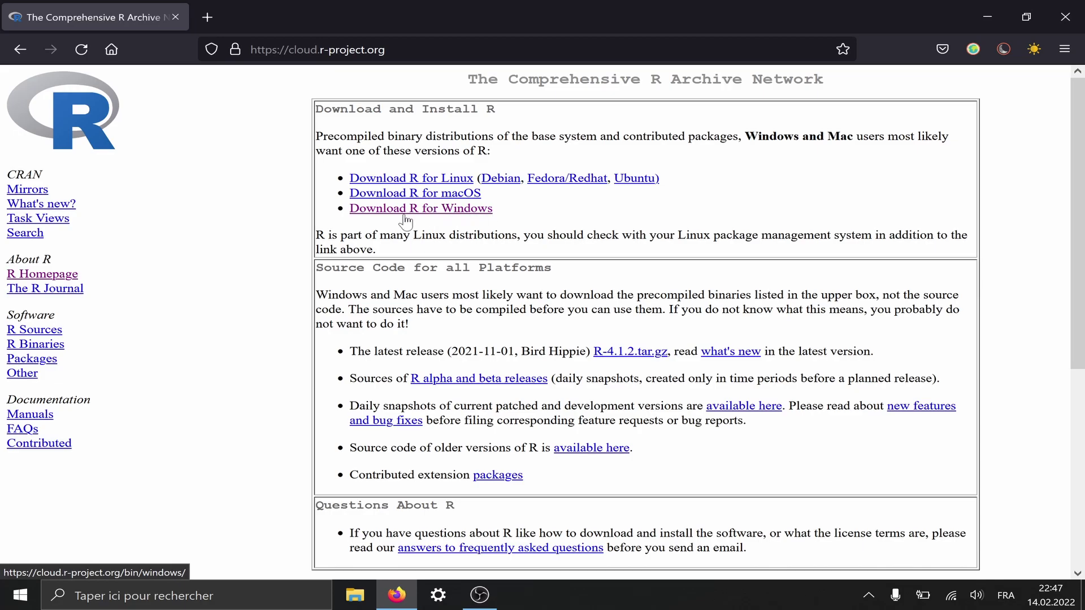
- Download R 4.1.2 for Windows from the base distribution page and save the file R-4.1.2-win.exe
click(458, 220)
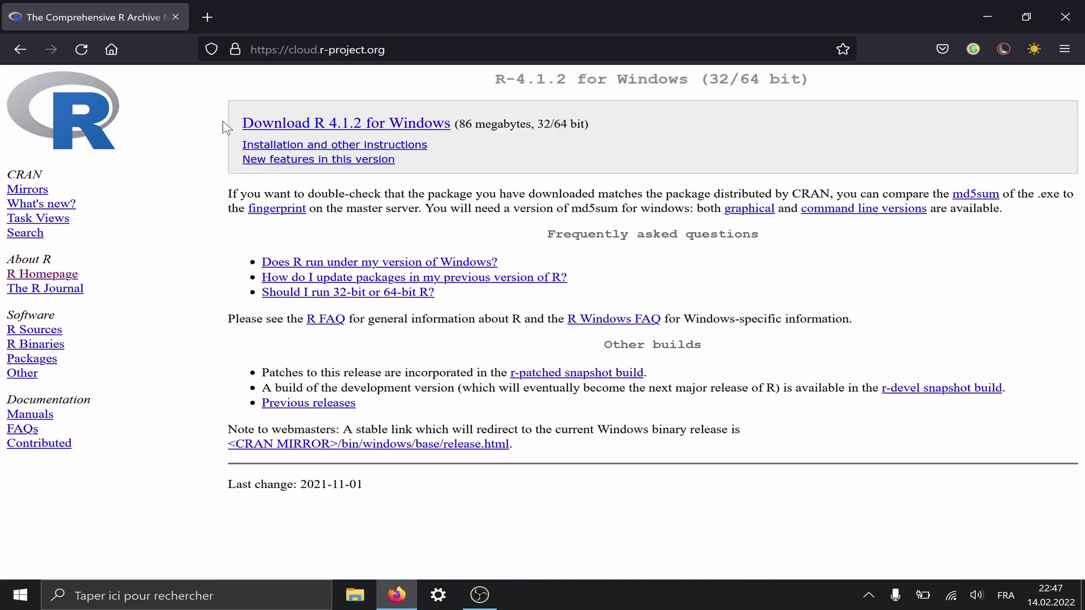
click(384, 130)
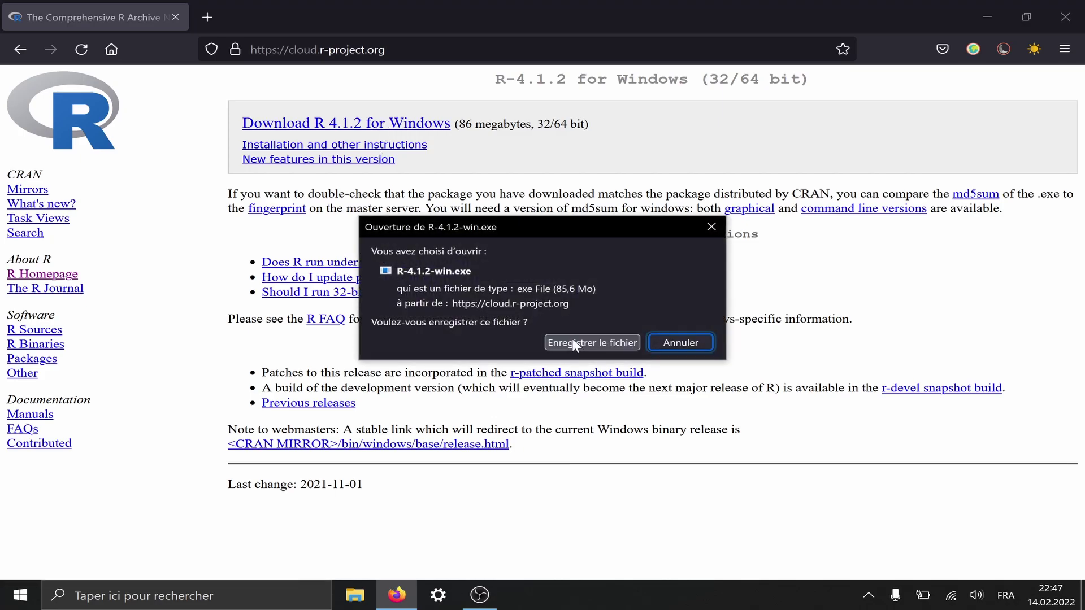
click(582, 342)
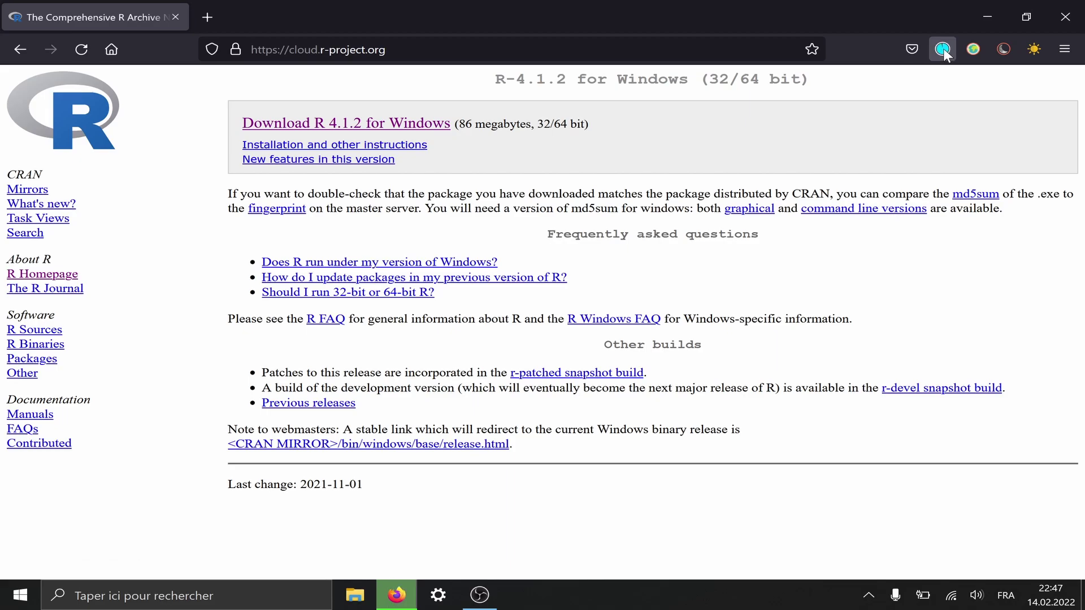
- Launch the downloaded R installer with Français as the setup language and continue past the GNU General Public License
click(680, 88)
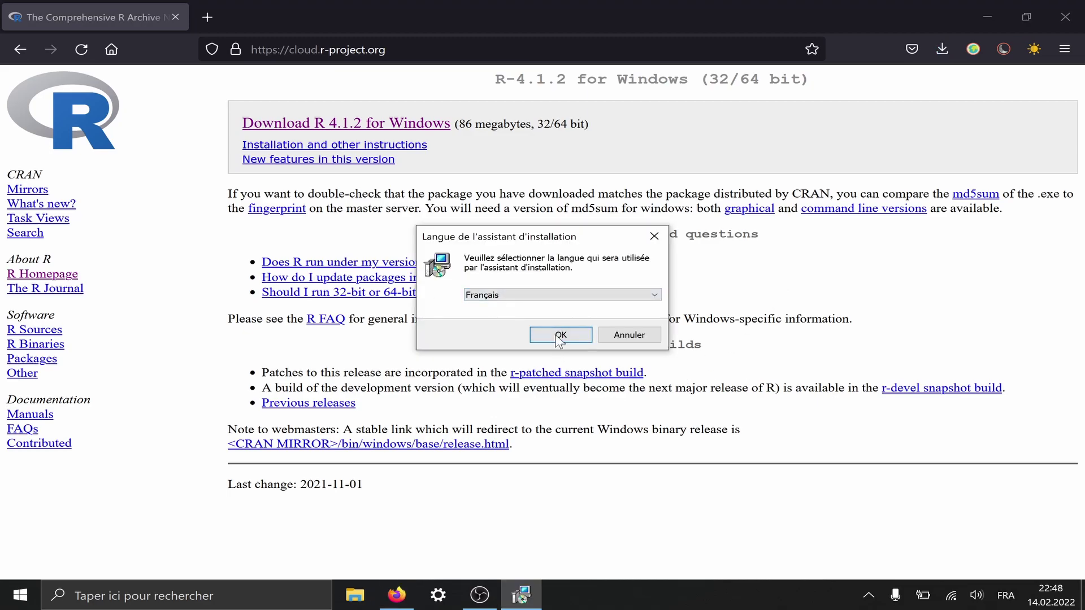
click(560, 337)
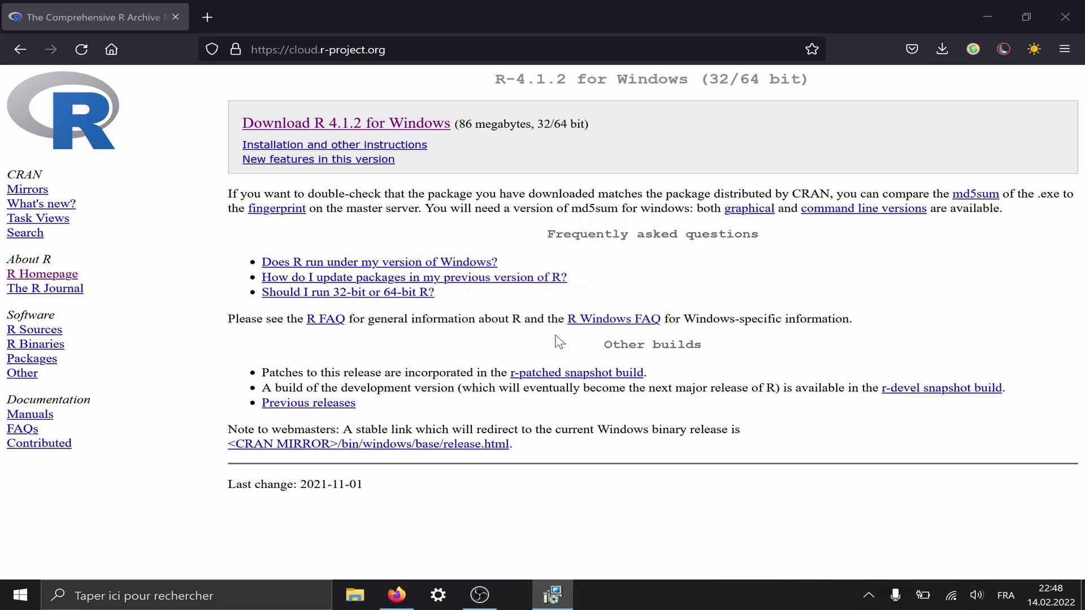
scroll(650, 297, down, 8)
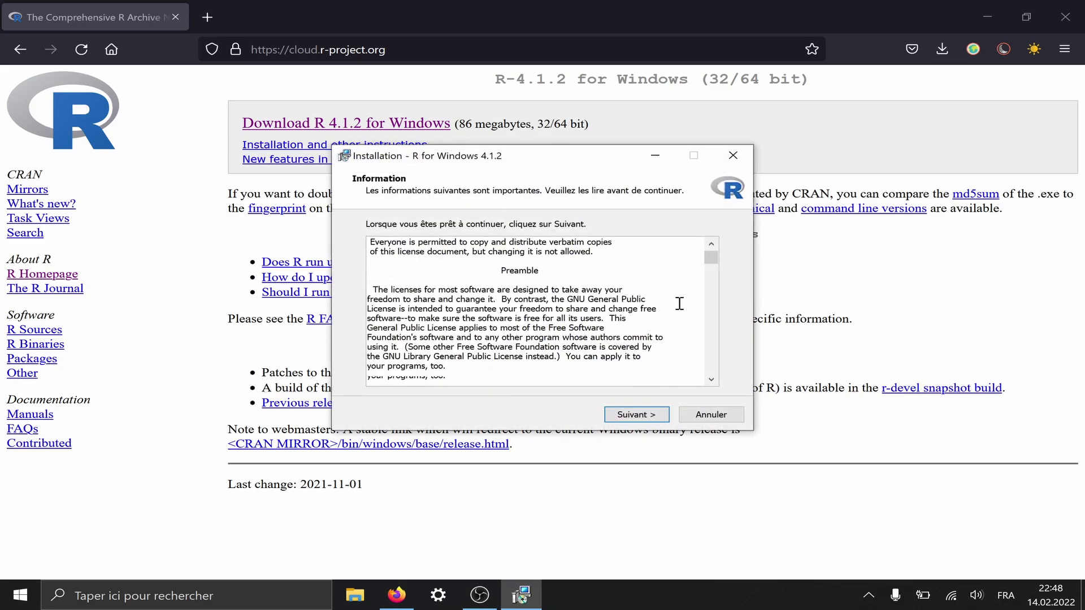
drag(711, 272, 713, 238)
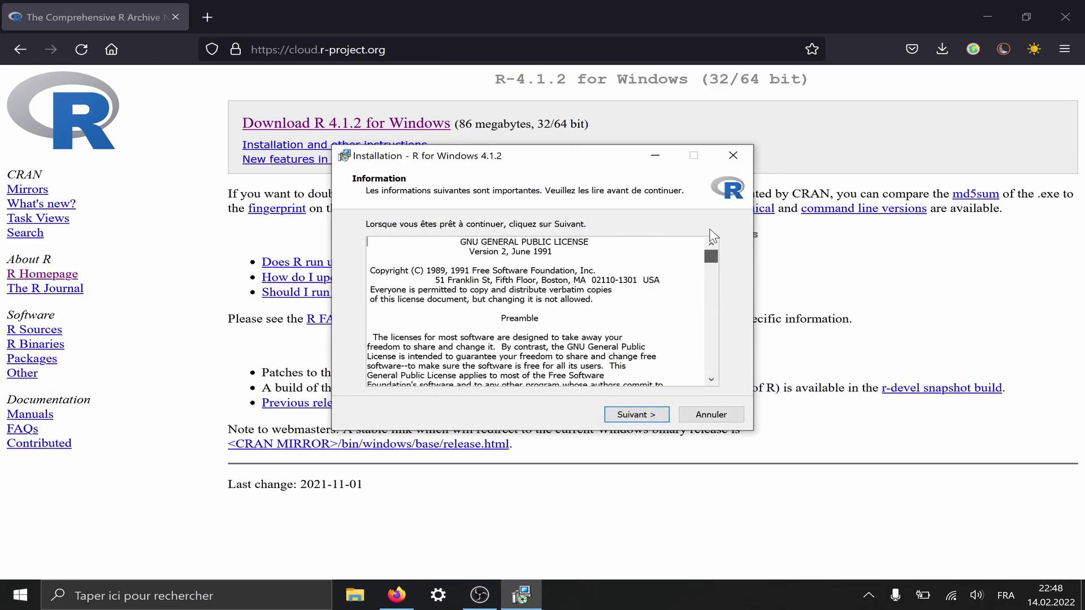
click(635, 414)
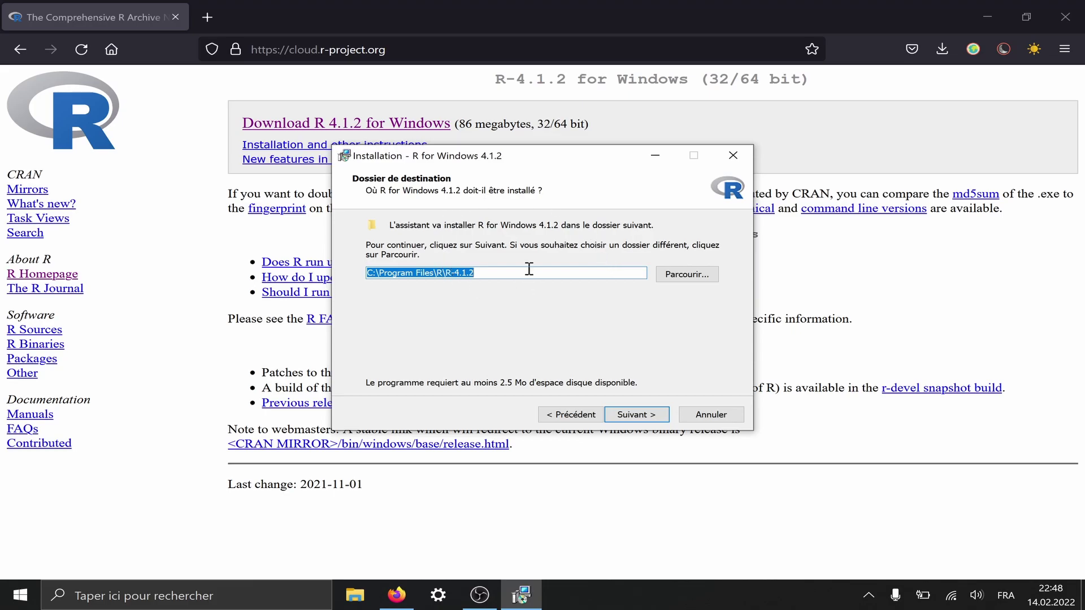
- Keep the default destination folder C:\Program Files\R\R-4.1.2, all four components and the default startup options
click(640, 418)
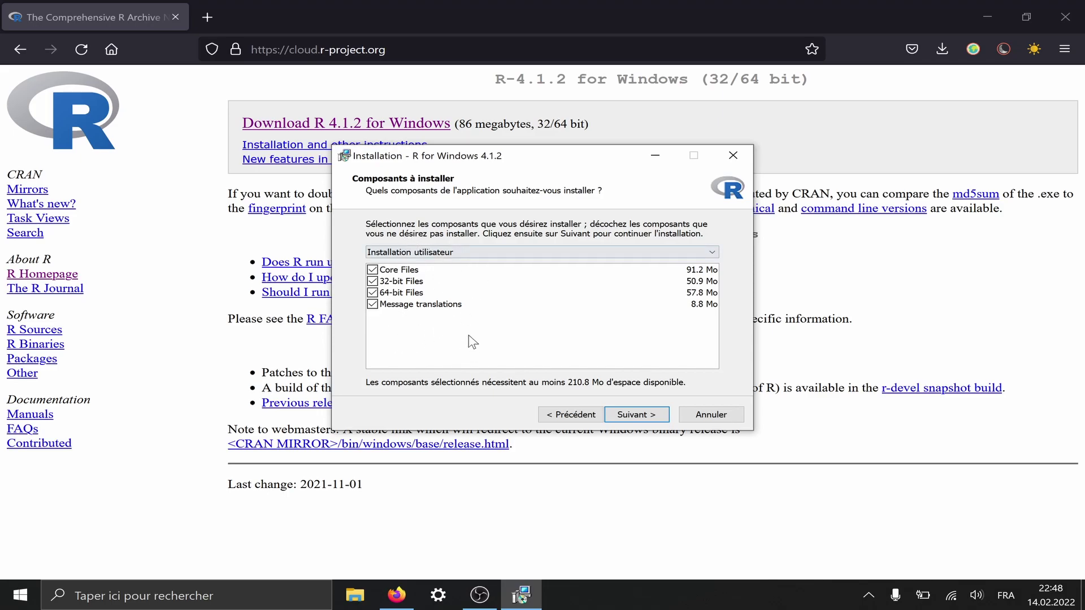
click(624, 418)
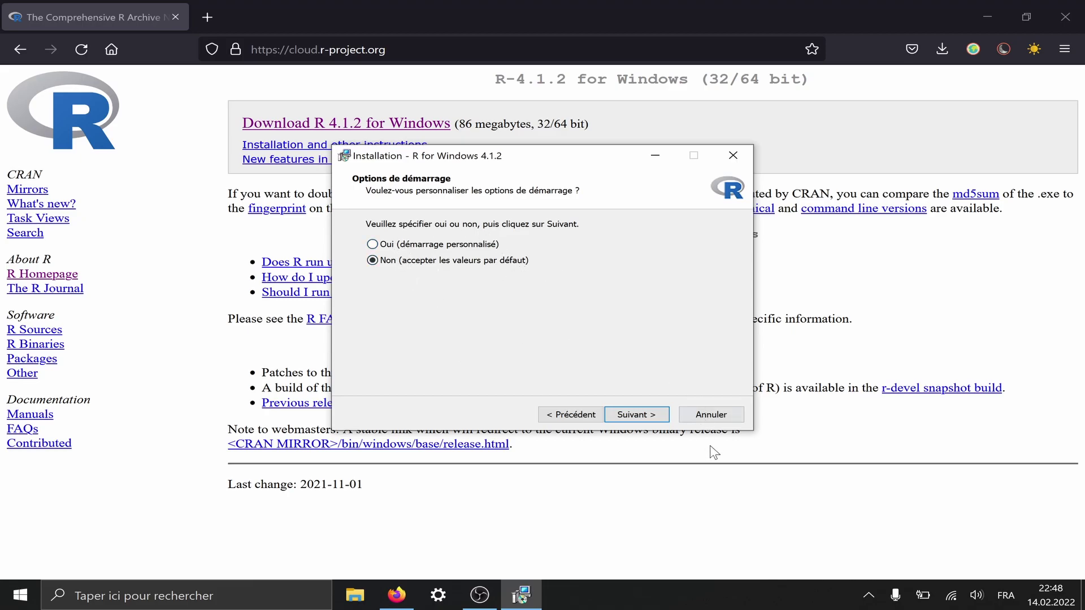
click(648, 419)
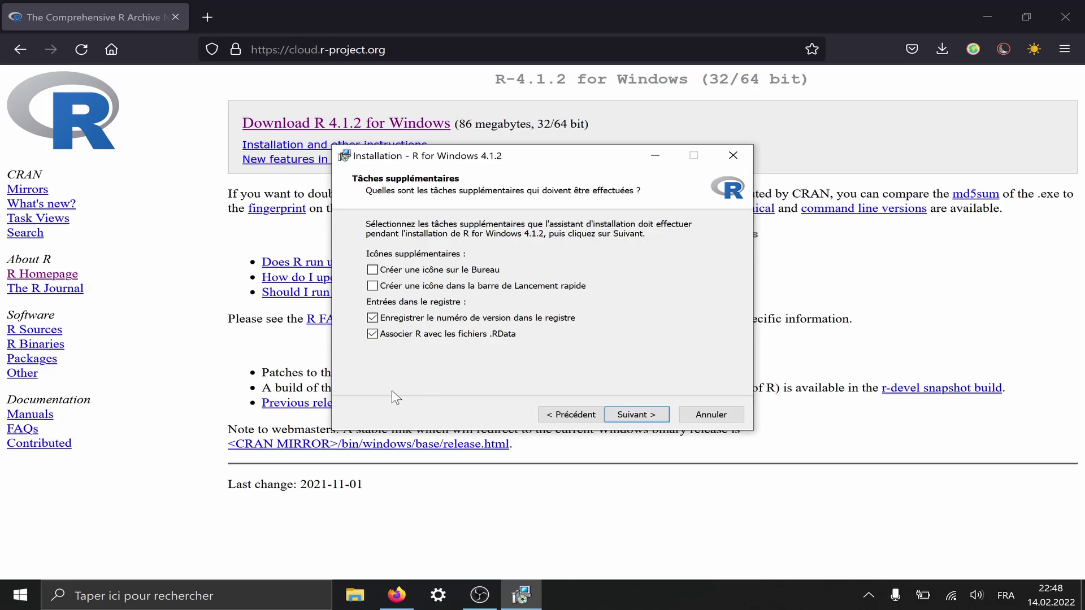
- Choose to create a desktop icon, install R for Windows 4.1.2 and finish the setup wizard
click(372, 286)
click(637, 416)
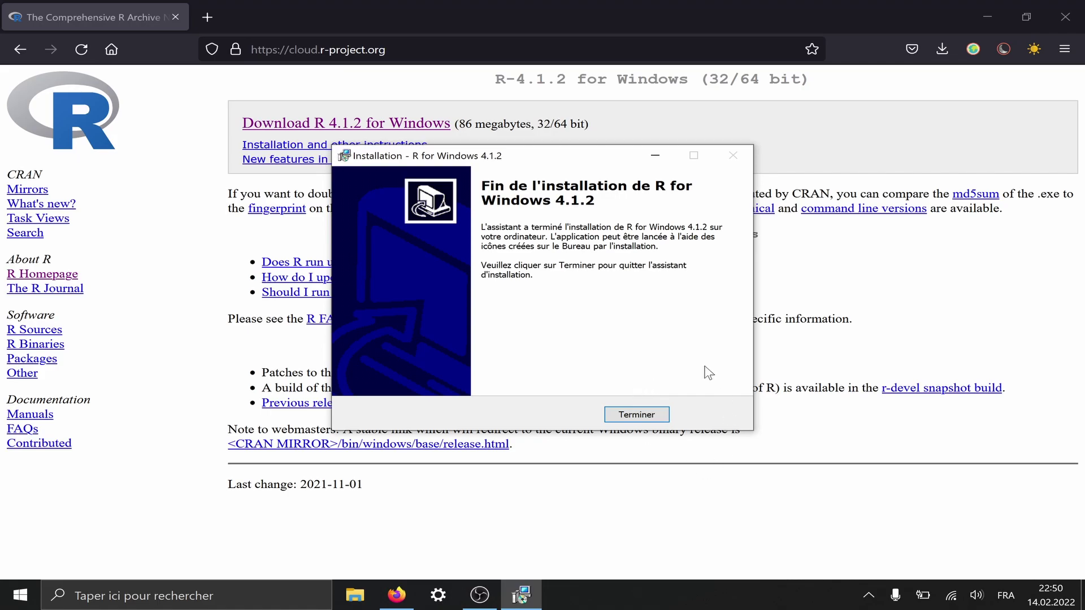
click(637, 415)
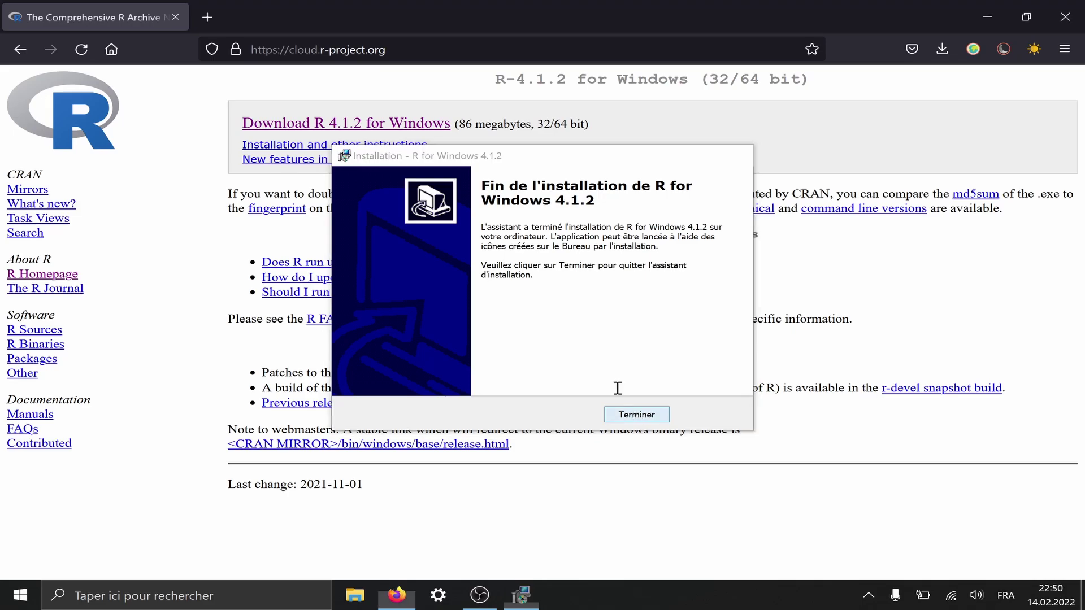
- Minimize the browser and launch the 64-bit version, R x64 4.1.2, from its desktop shortcut
click(990, 15)
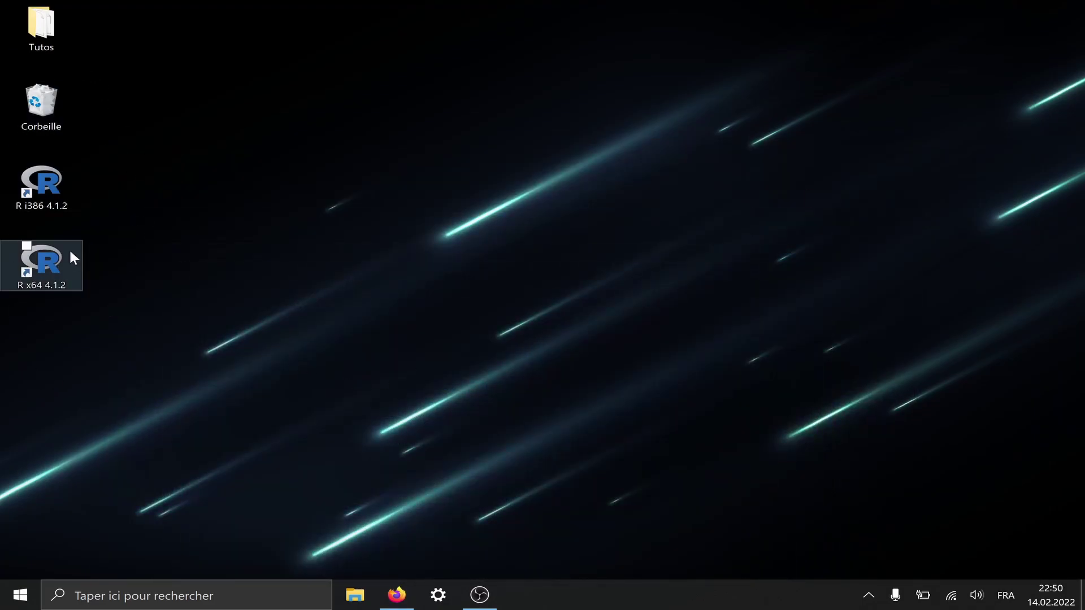
click(67, 179)
click(56, 289)
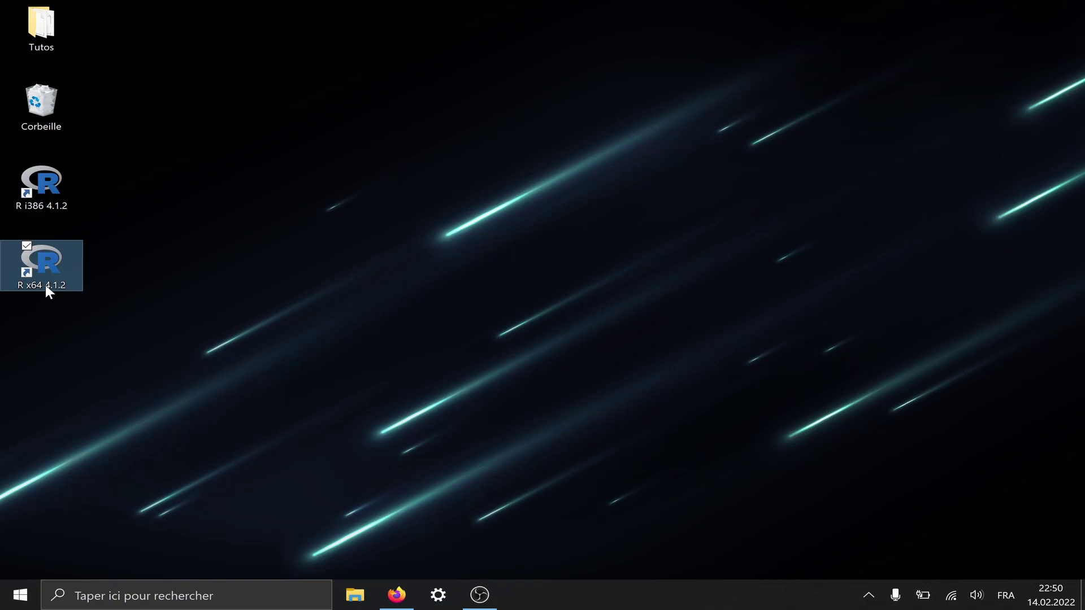
click(152, 279)
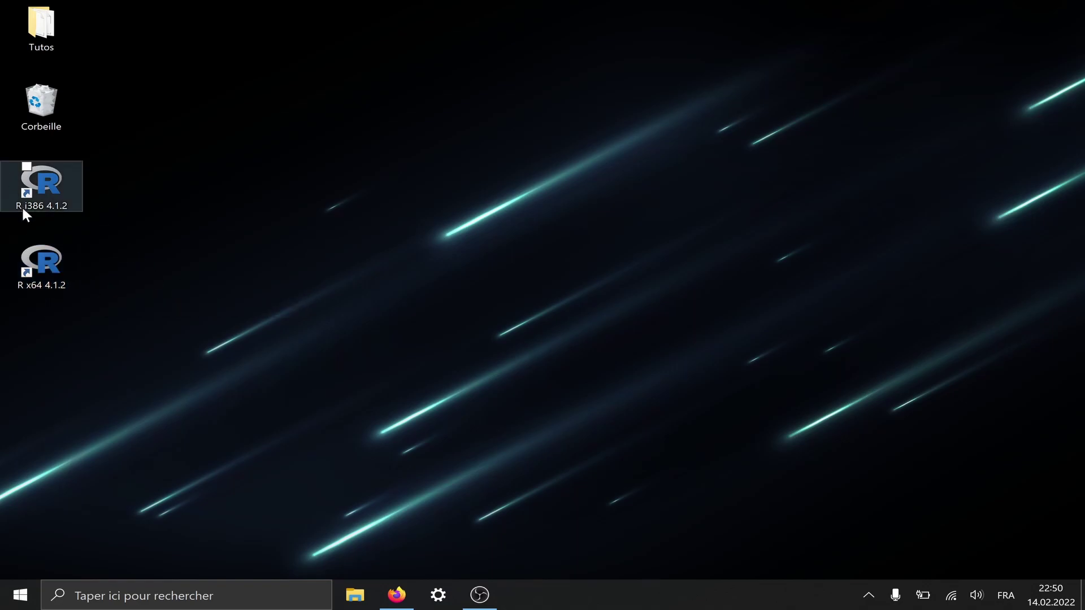
double_click(45, 287)
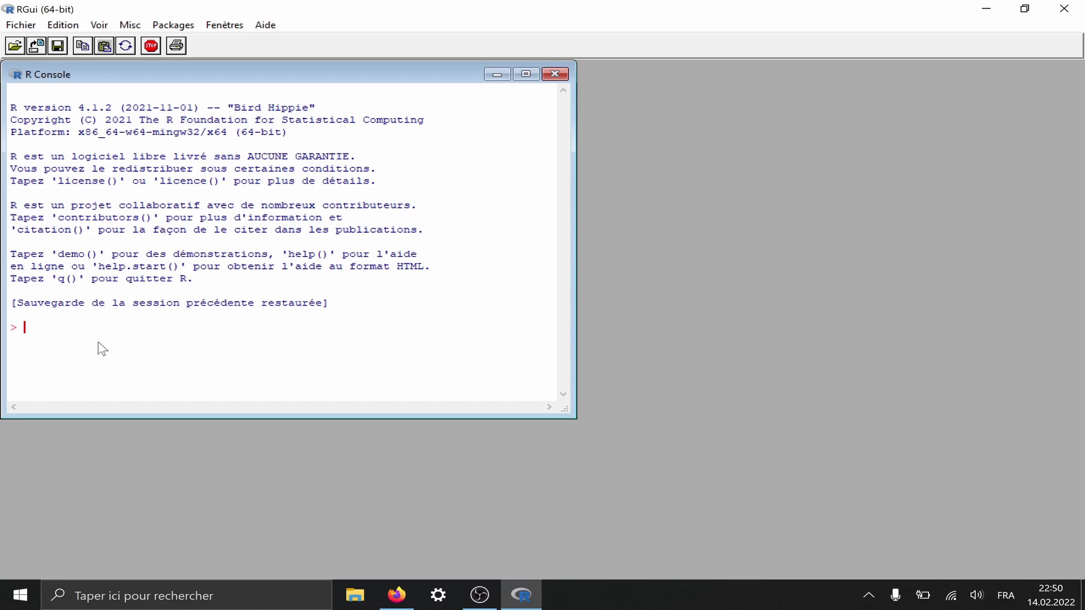
drag(53, 316, 54, 318)
key(Return)
key(Return)
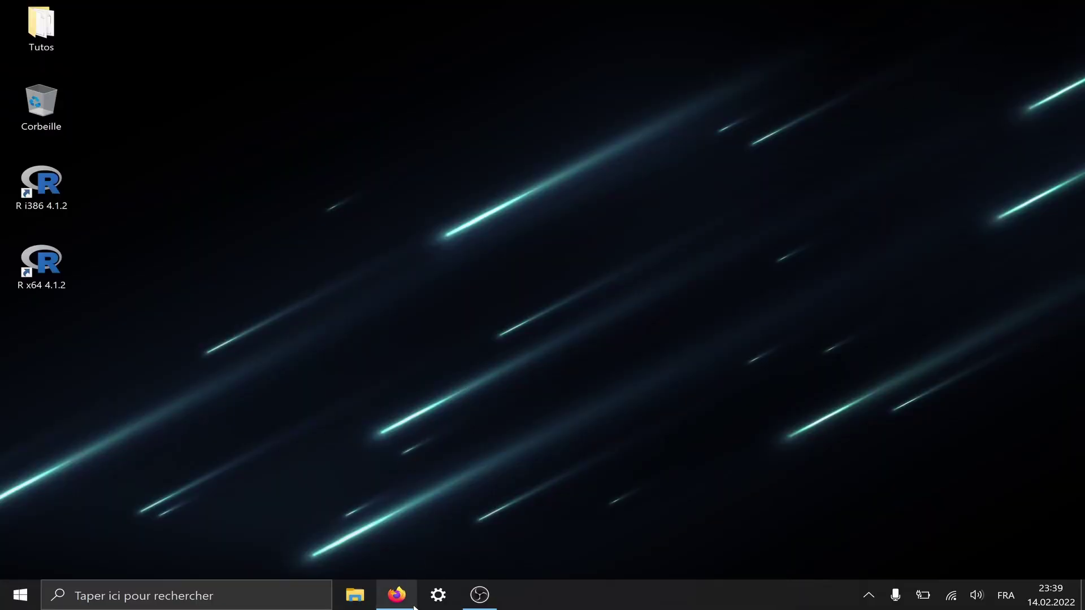
click(413, 604)
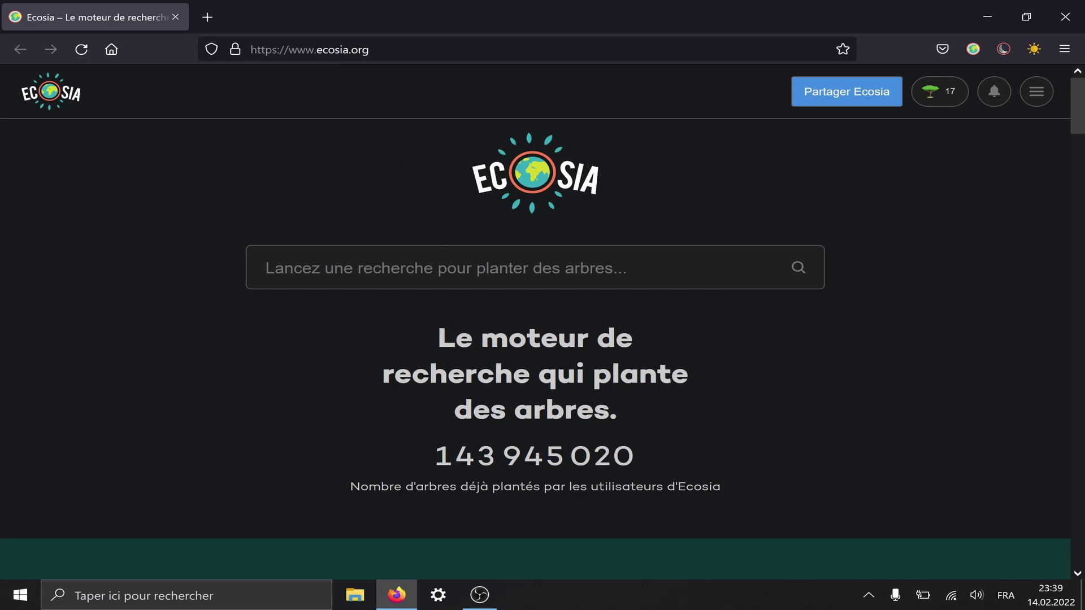
text(rst)
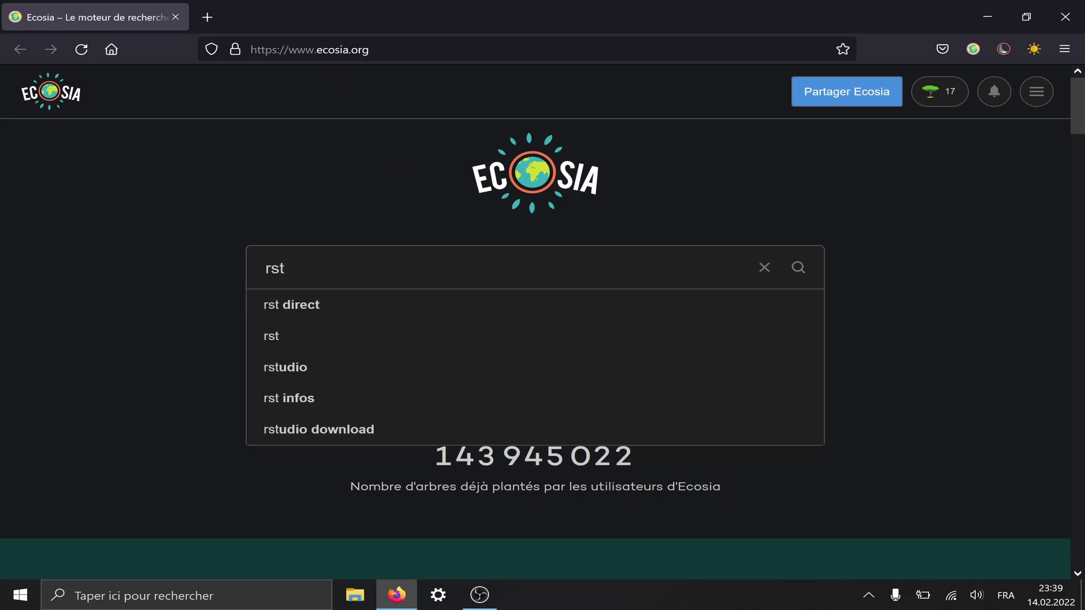
text(udio)
key(Return)
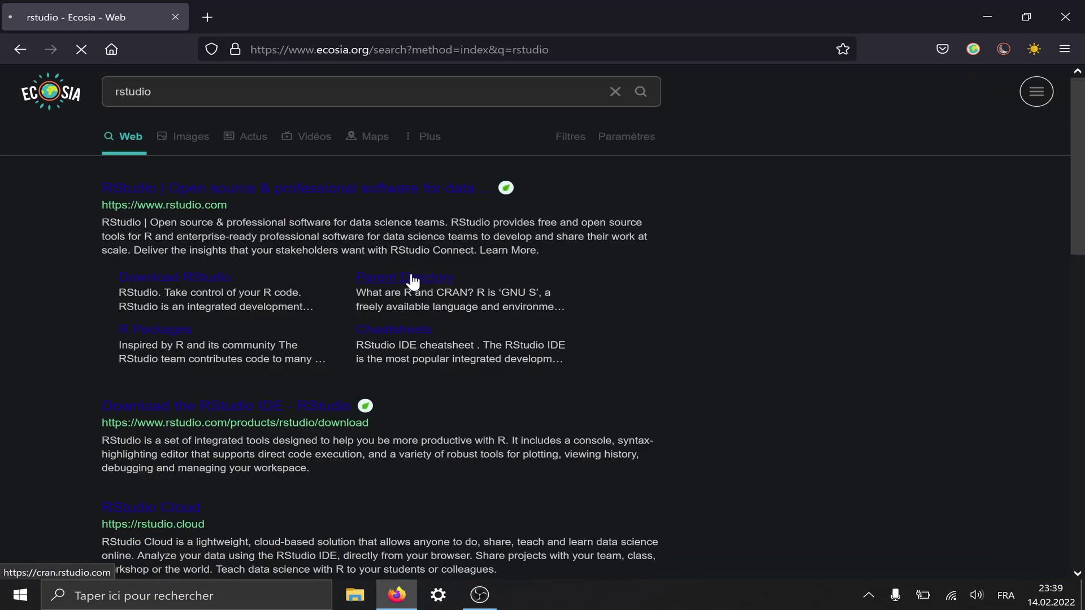
click(288, 193)
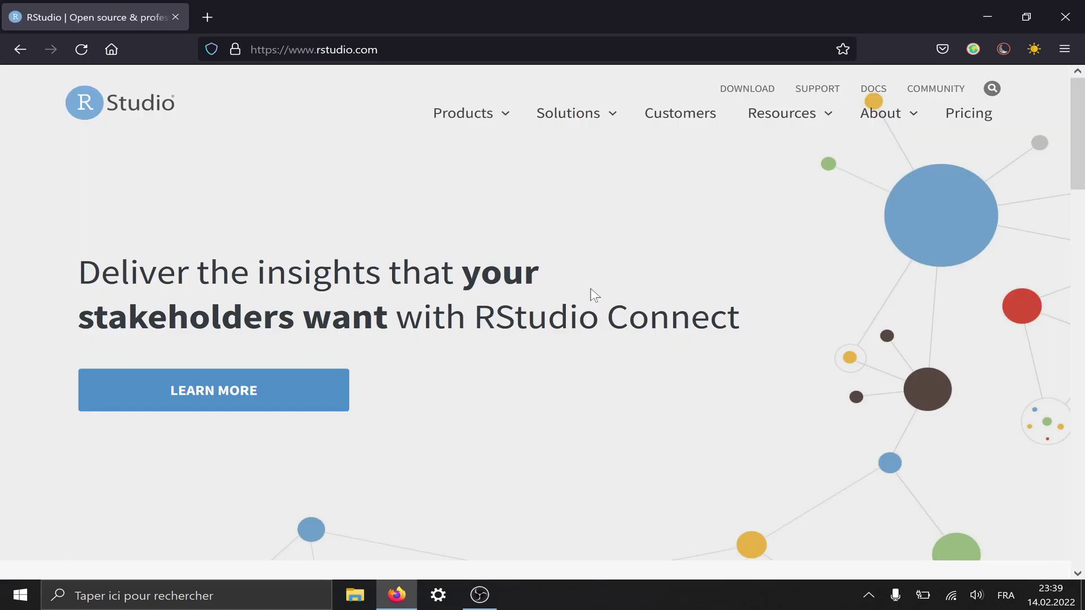
scroll(452, 380, down, 10)
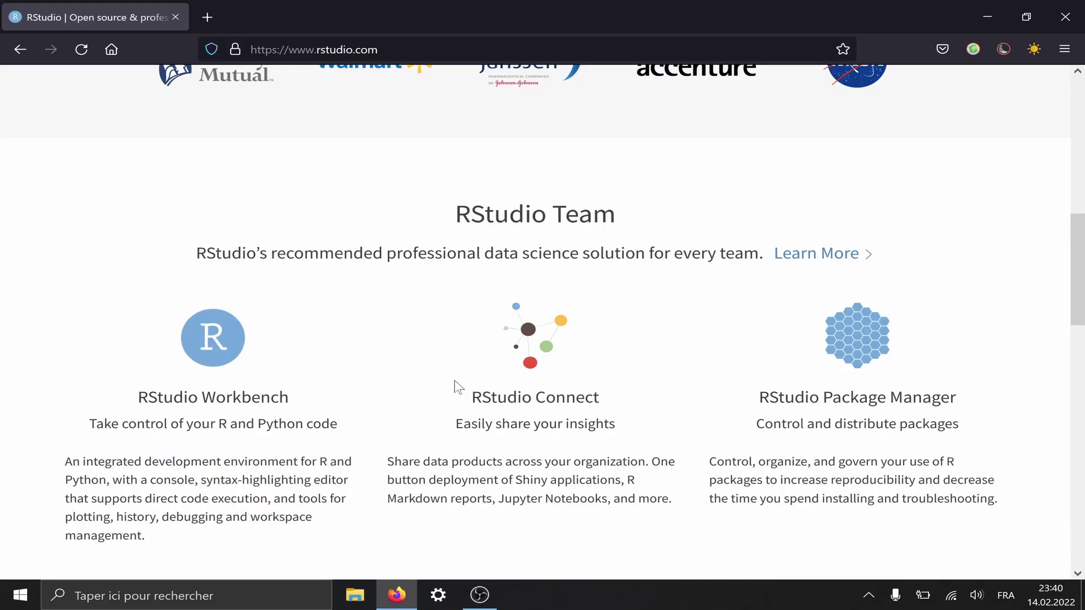
- Open the download page for the free desktop IDE and choose the free, open-source RStudio Desktop edition
scroll(455, 382, down, 5)
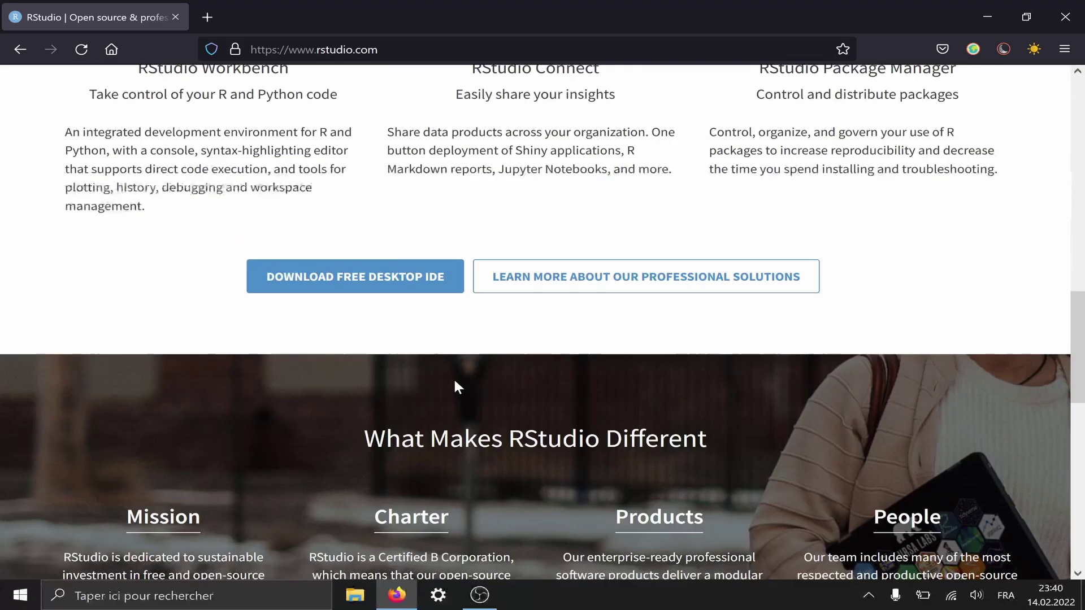
click(354, 283)
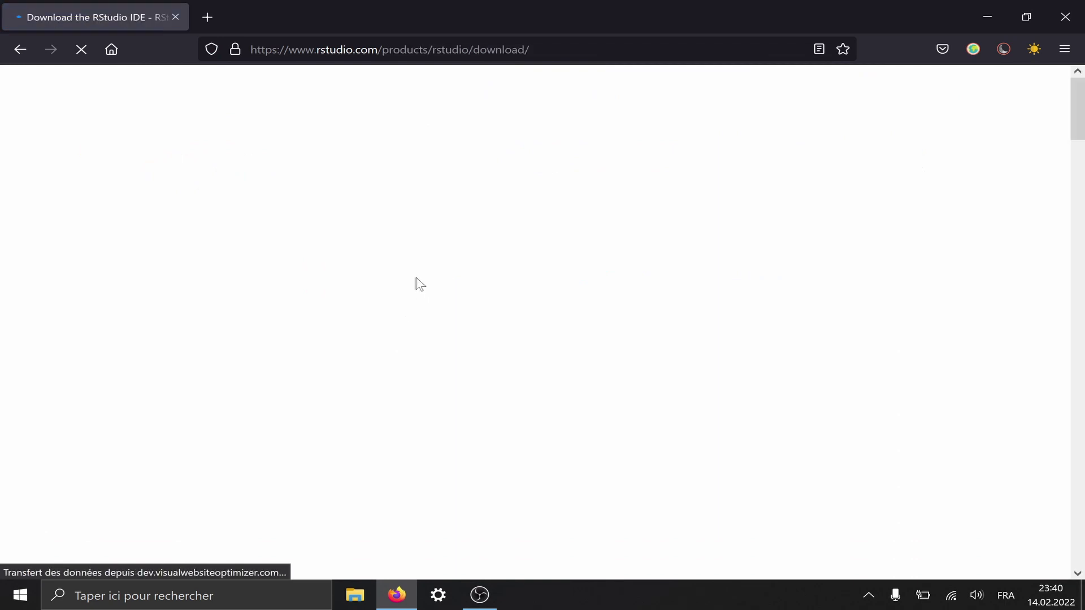
scroll(368, 318, down, 5)
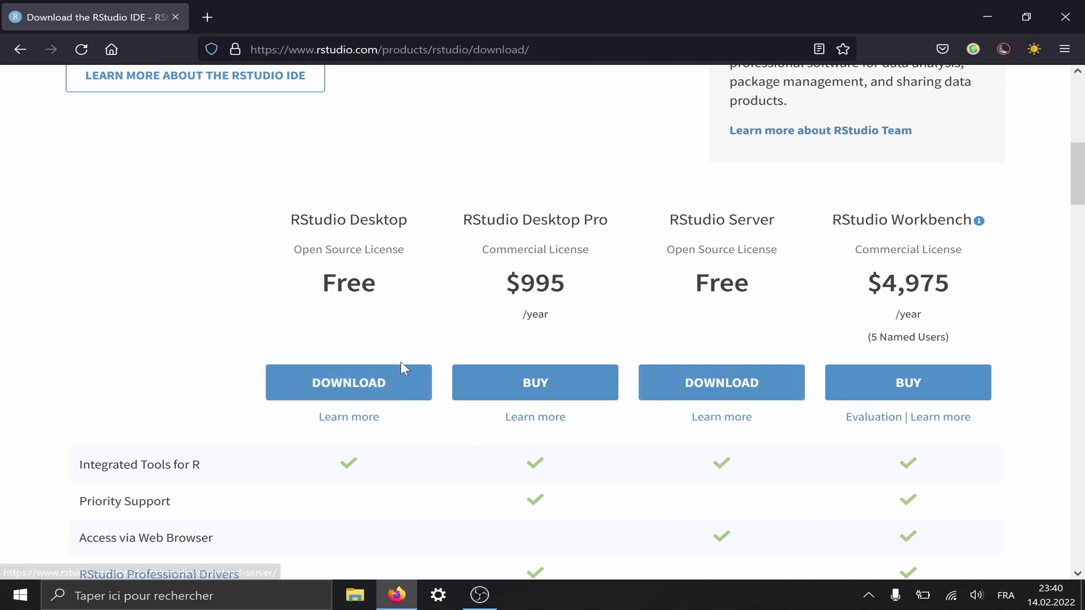
click(389, 383)
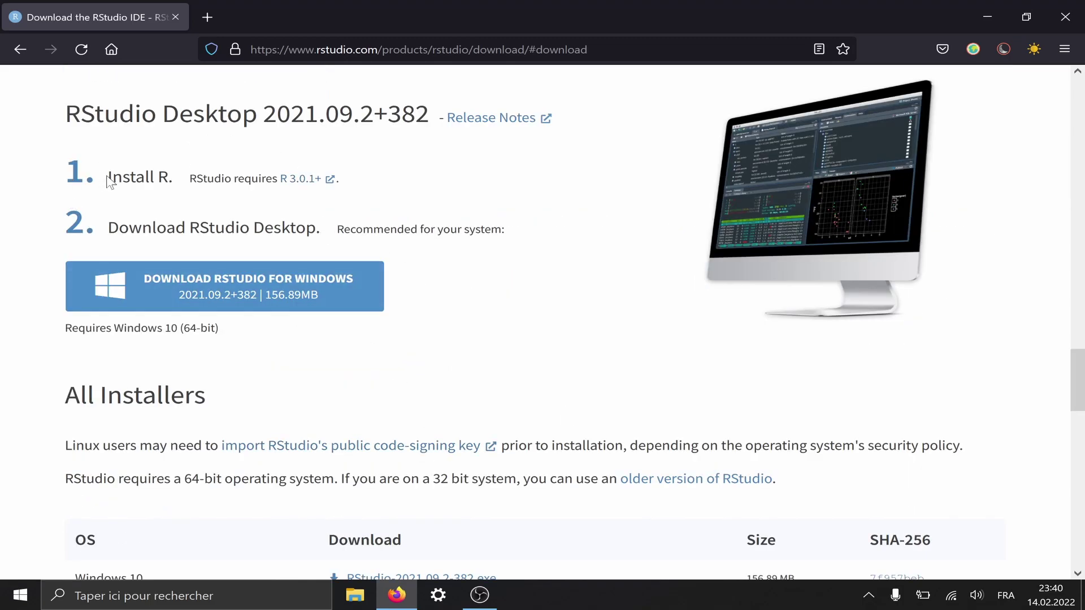
- Download RStudio Desktop 2021.09.2+382 for Windows and save the installer file RStudio-2021.09.2-382.exe
drag(107, 176, 416, 178)
click(417, 178)
click(291, 293)
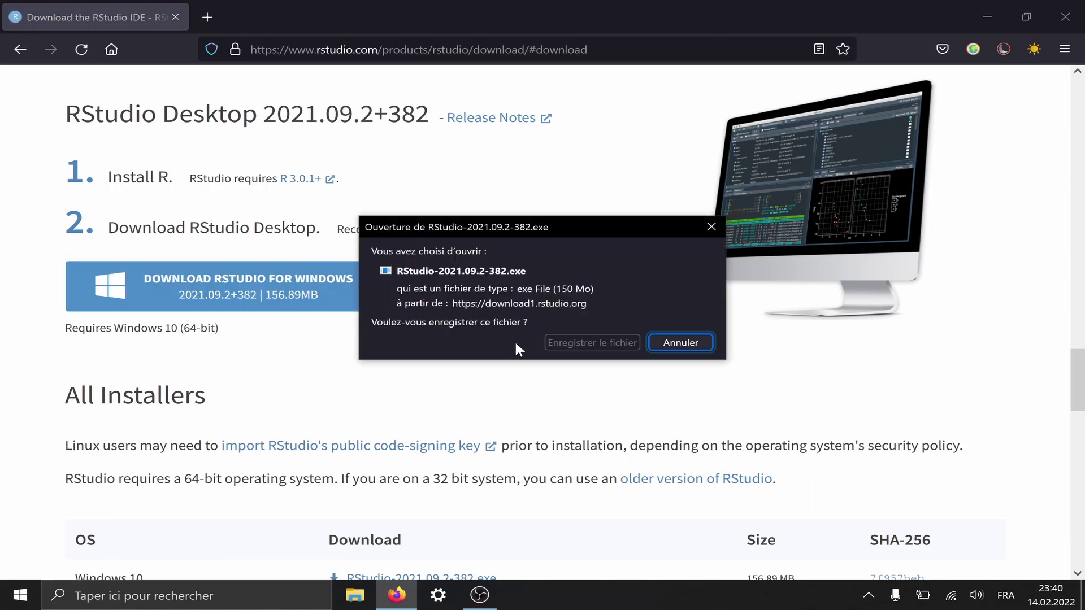
click(589, 342)
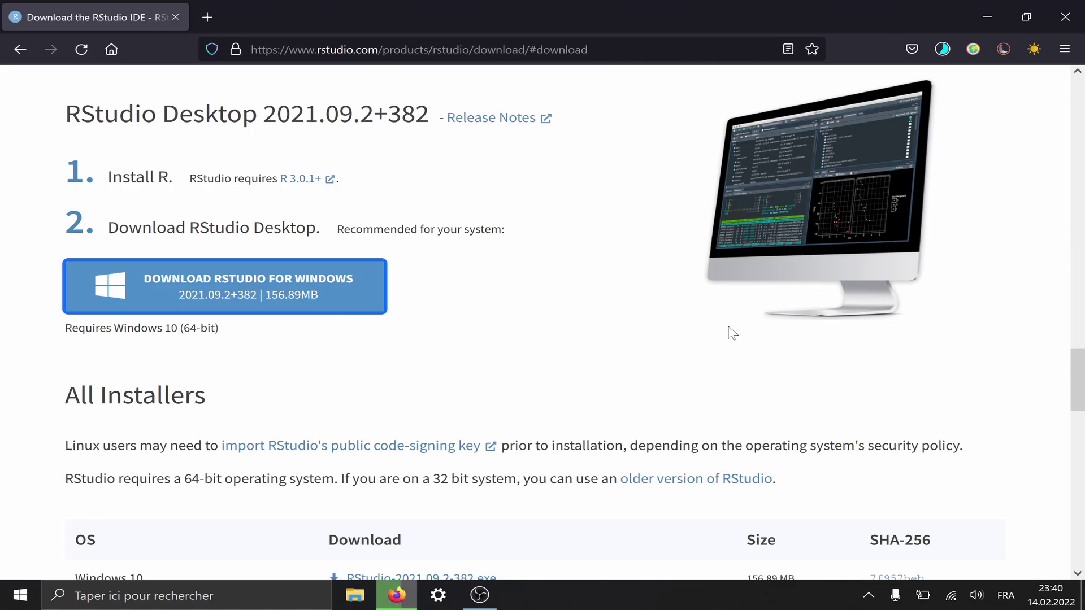
- Run the downloaded RStudio-2021.09.2-382.exe, install RStudio with the default settings and close the setup wizard
click(943, 49)
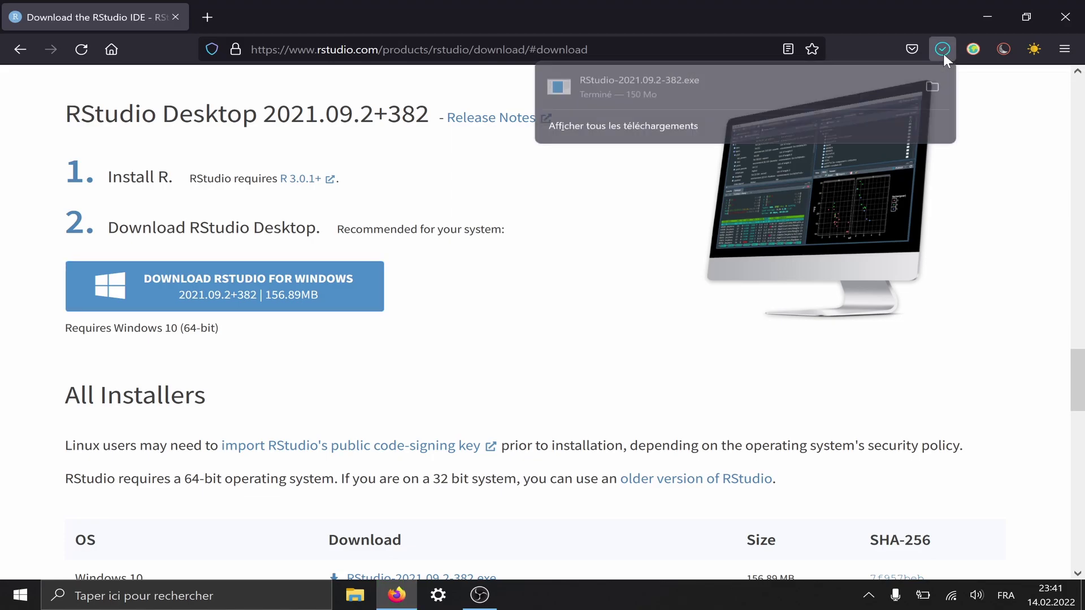
click(747, 94)
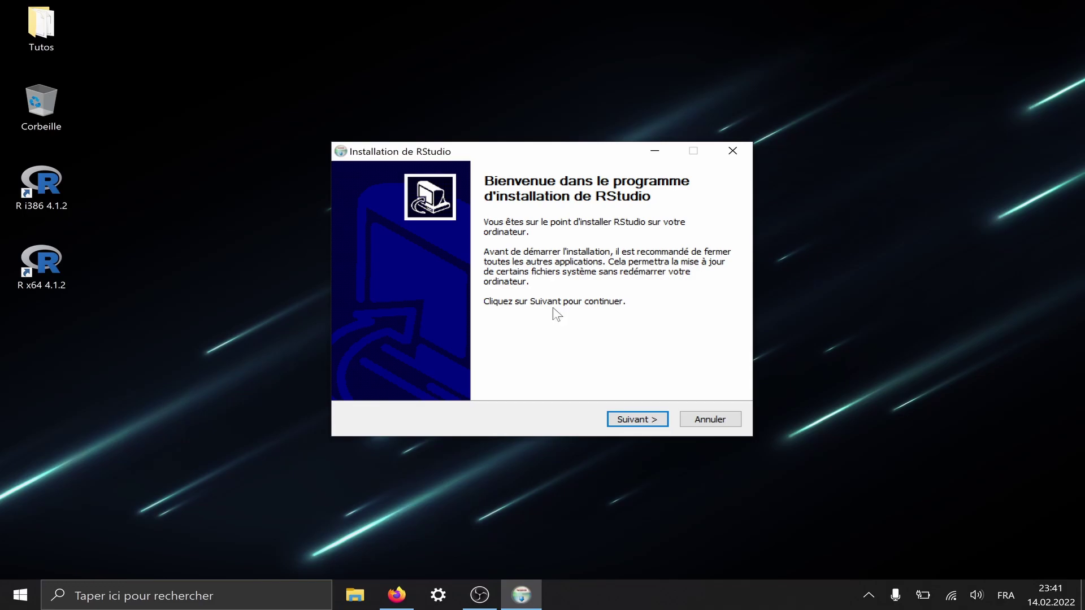
click(630, 421)
click(630, 421)
click(630, 421)
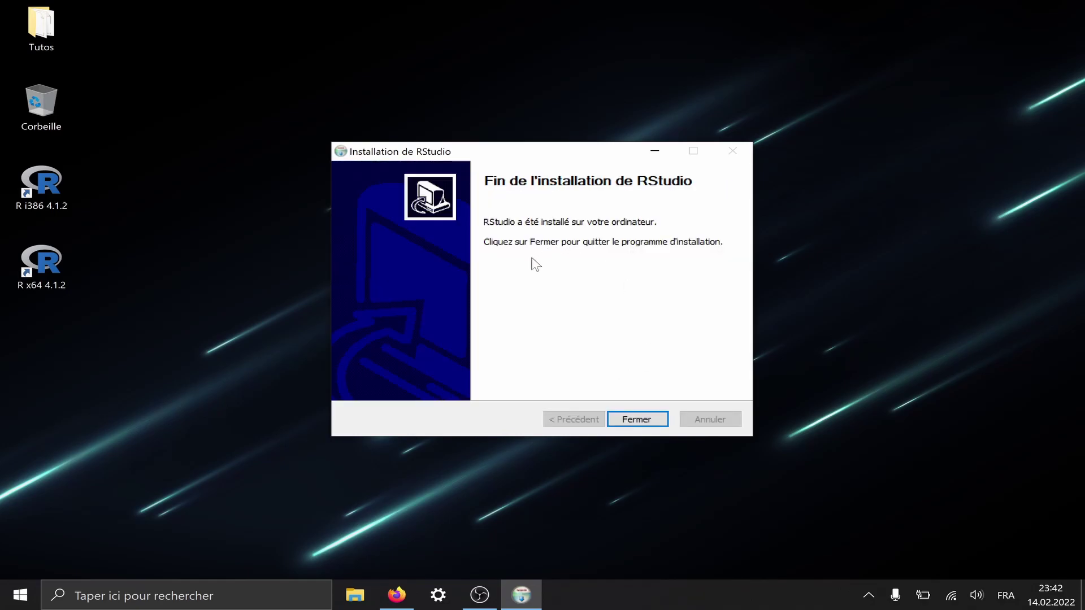
click(647, 422)
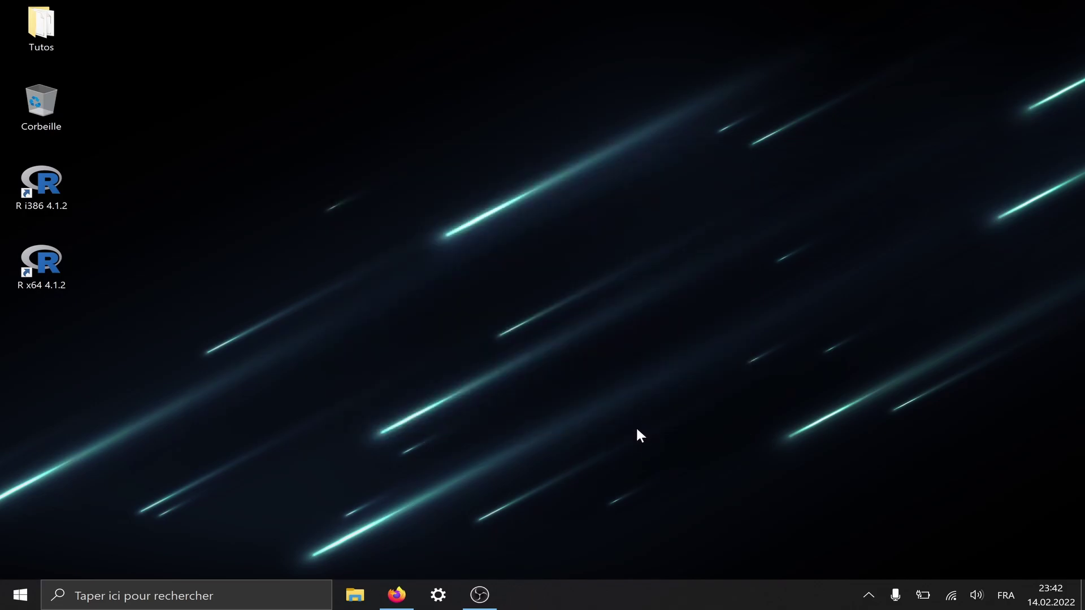
- Search Windows for "rst" and launch the RStudio application
click(266, 600)
text(rst)
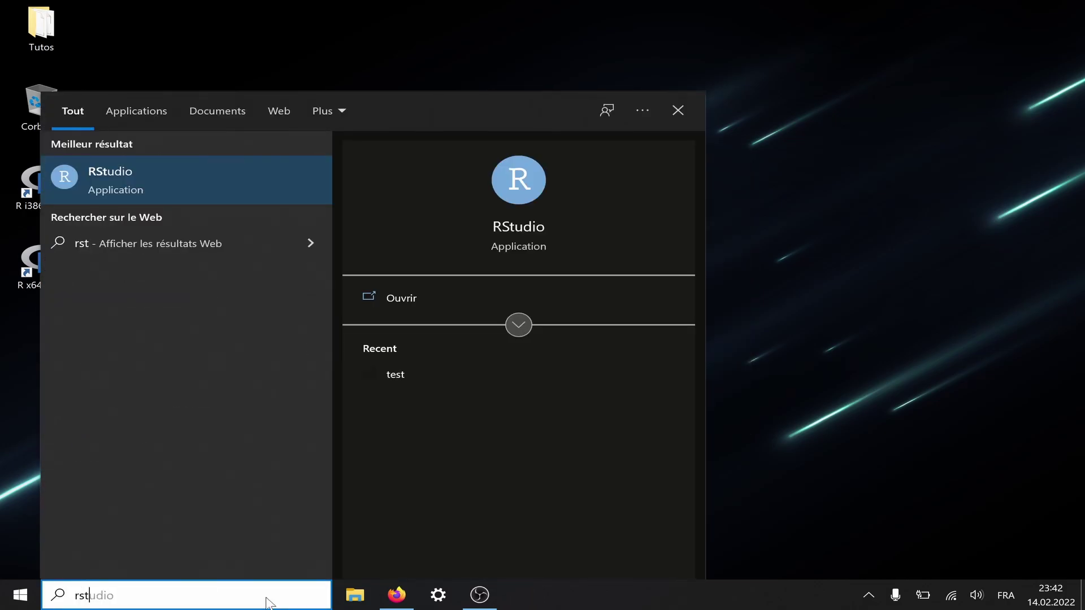
key(Return)
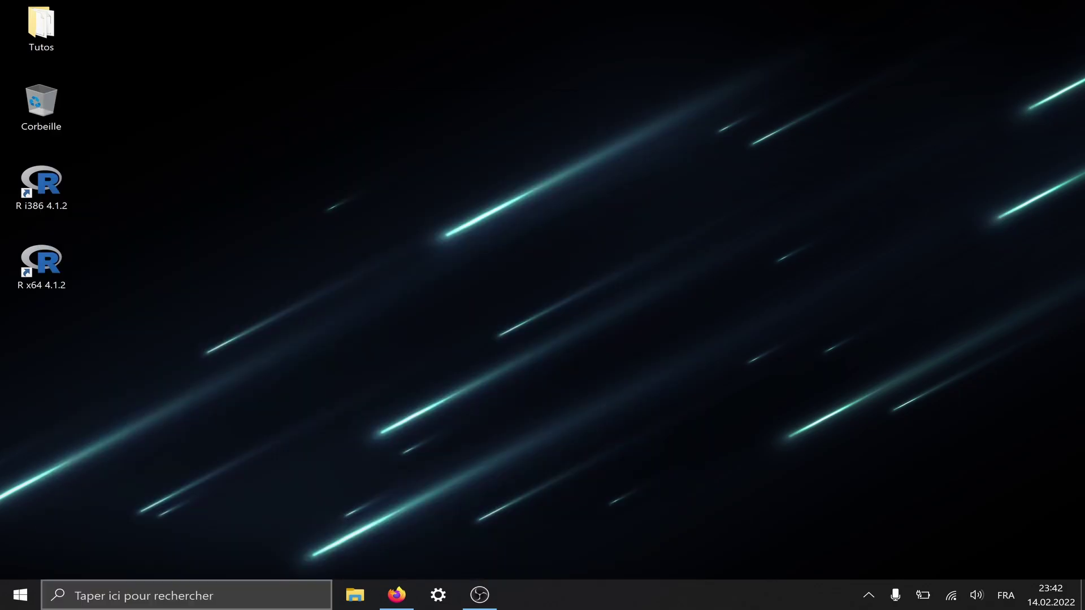